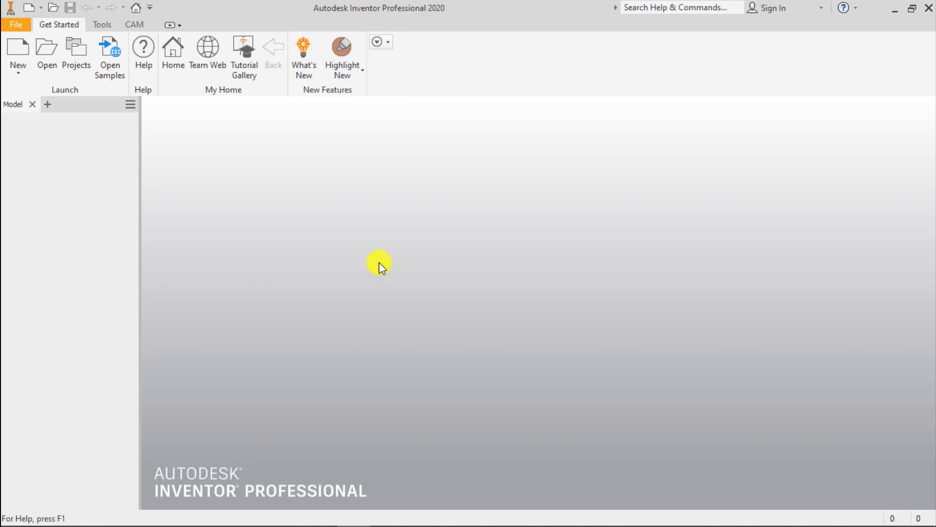
# Create a new part from Standard.ipt and start Sketch1 on the XZ origin plane.
pyautogui.click(19, 51)
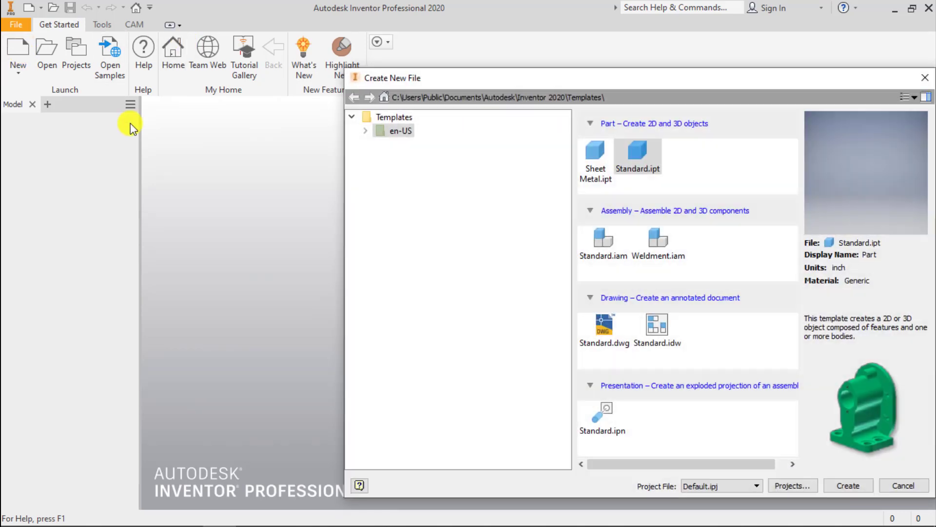
pyautogui.doubleClick(642, 149)
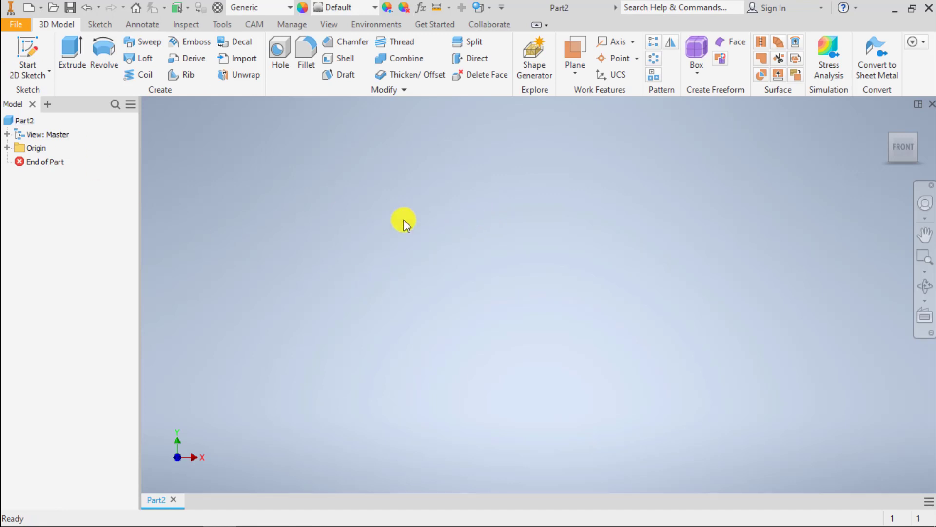
pyautogui.click(26, 48)
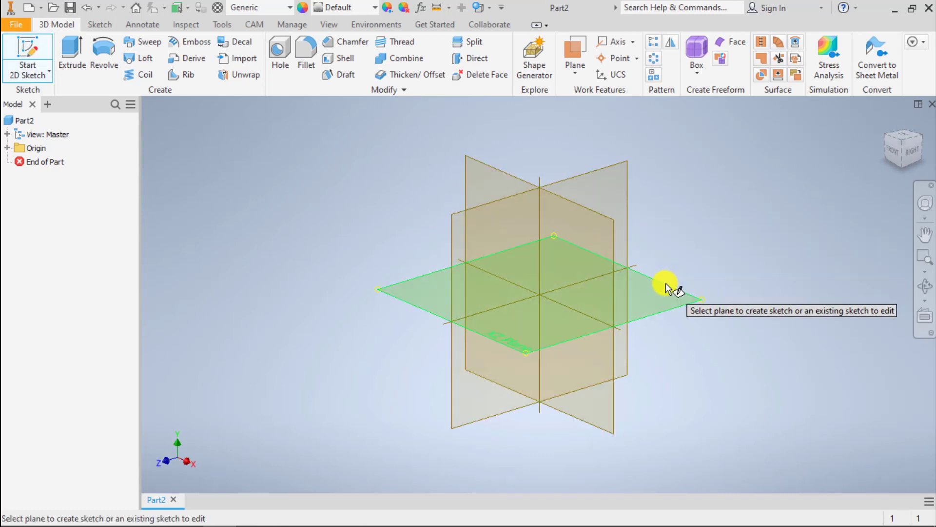
pyautogui.click(666, 284)
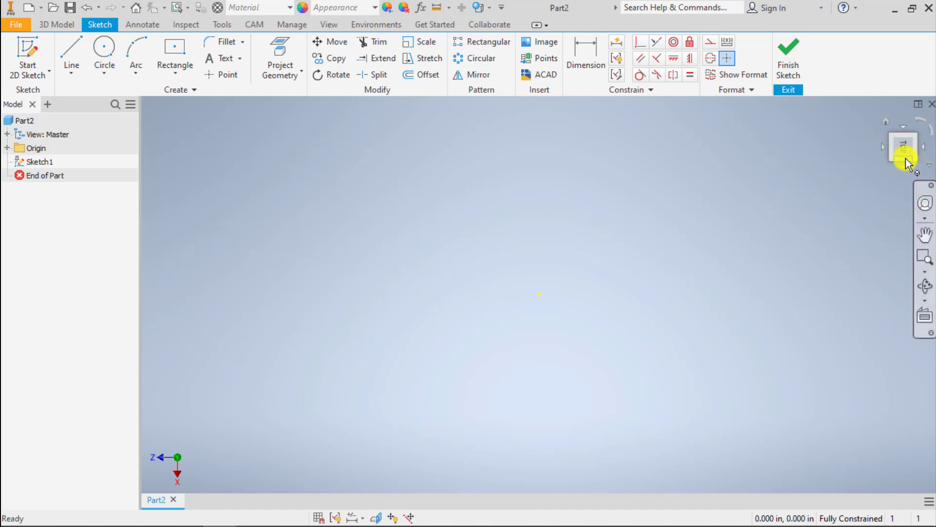
pyautogui.moveTo(903, 146)
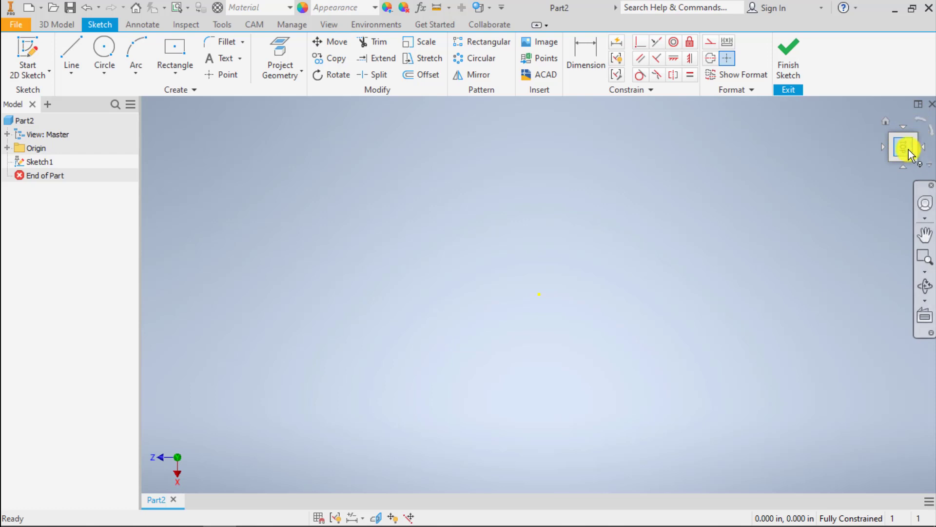
# Roll the view so X points right and project the origin axes into the sketch.
pyautogui.click(923, 125)
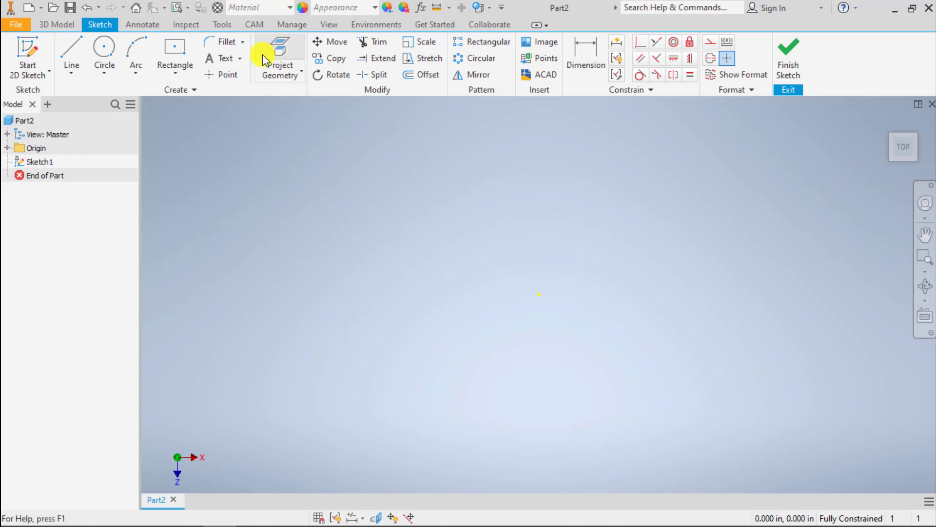
pyautogui.click(282, 53)
pyautogui.click(7, 149)
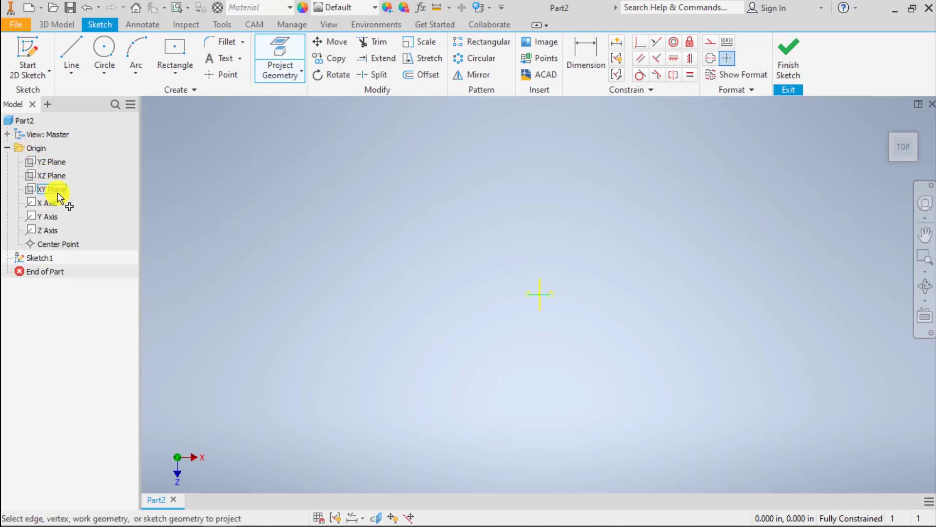
pyautogui.press('Escape')
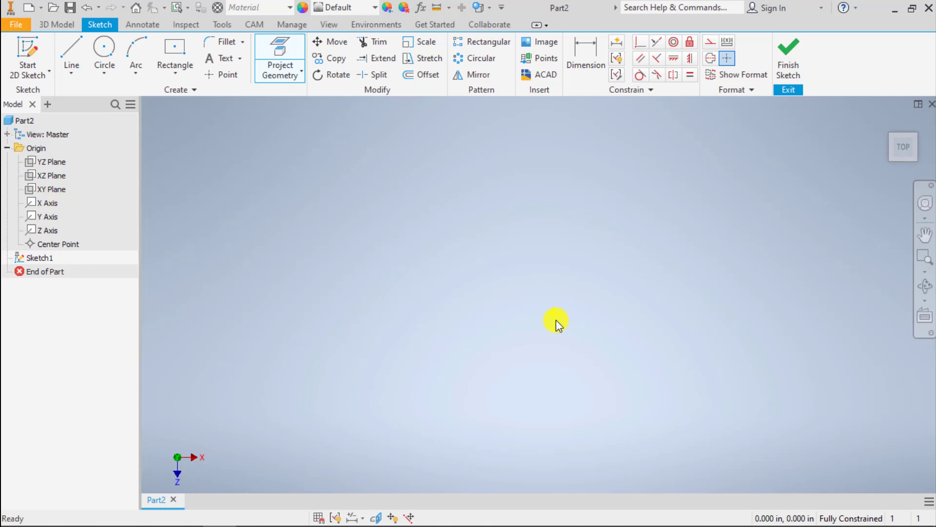
# Pan and zoom to re-centre the sketch origin in the view.
pyautogui.moveTo(571, 303); pyautogui.dragTo(542, 324, button='middle')
pyautogui.scroll(-3, 536, 293)
pyautogui.scroll(-2, 536, 291)
pyautogui.scroll(2, 537, 292)
pyautogui.scroll(-2, 536, 291)
pyautogui.scroll(2, 537, 291)
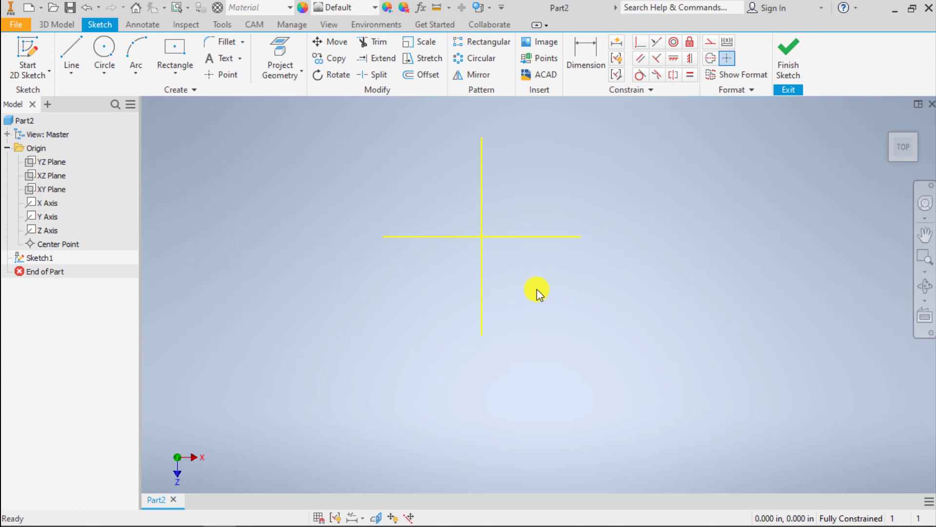
pyautogui.moveTo(537, 291); pyautogui.dragTo(572, 341, button='middle')
# Draw a 1.5 in horizontal line starting on the X axis.
pyautogui.click(68, 41)
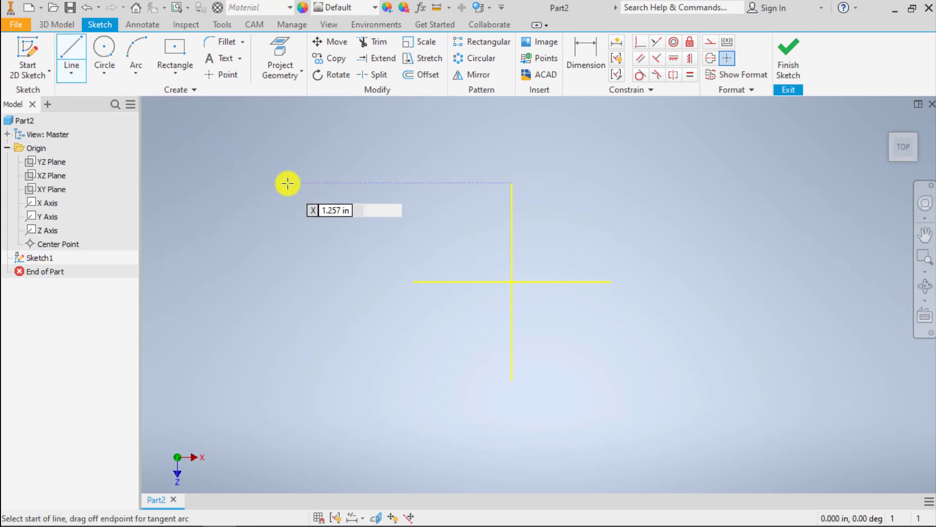
pyautogui.click(382, 282)
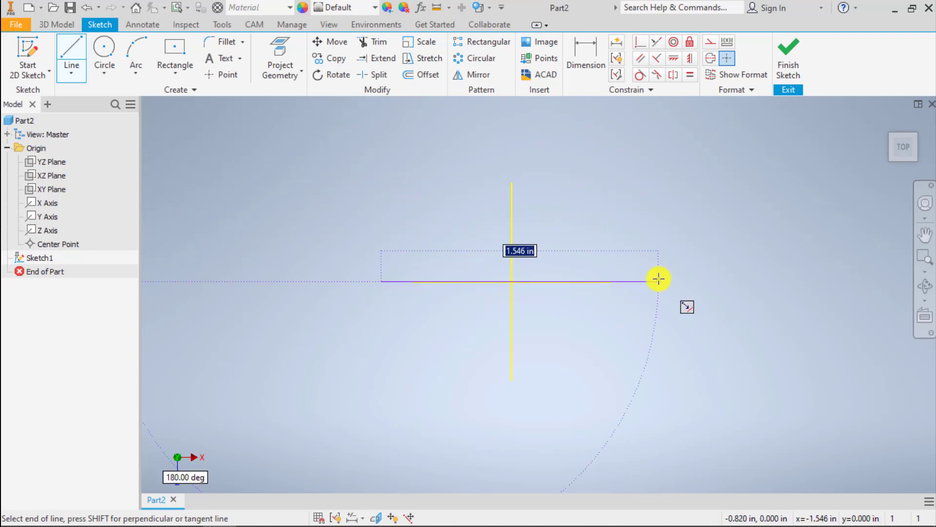
pyautogui.write('1.5')
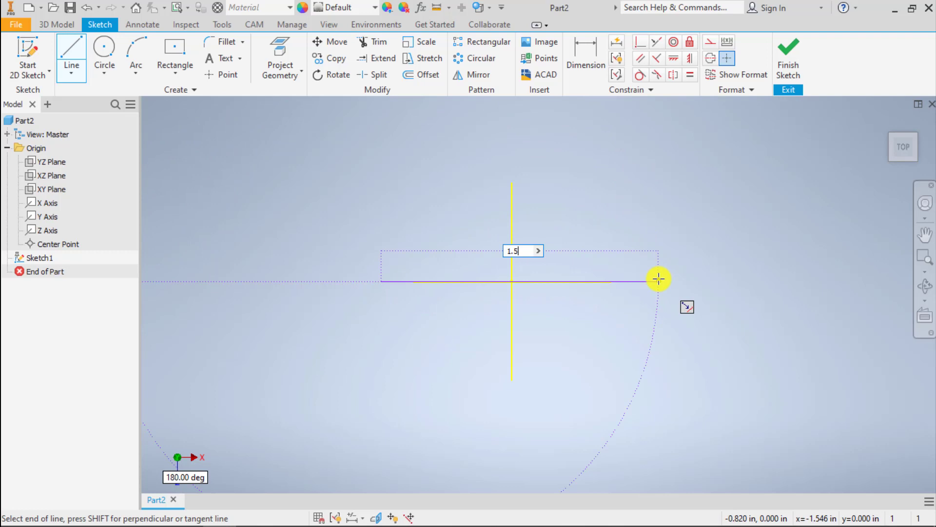
pyautogui.press('Return')
pyautogui.press('Escape')
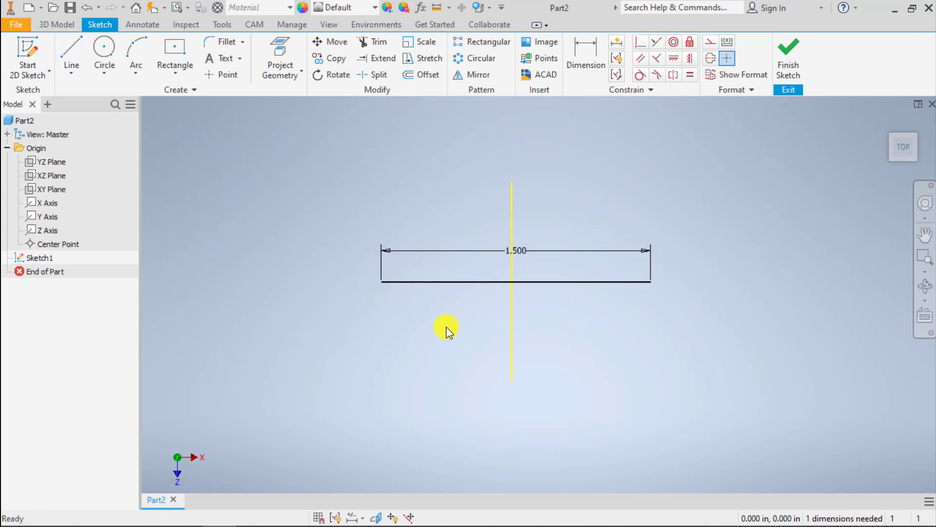
pyautogui.moveTo(446, 328); pyautogui.dragTo(431, 333, button='middle')
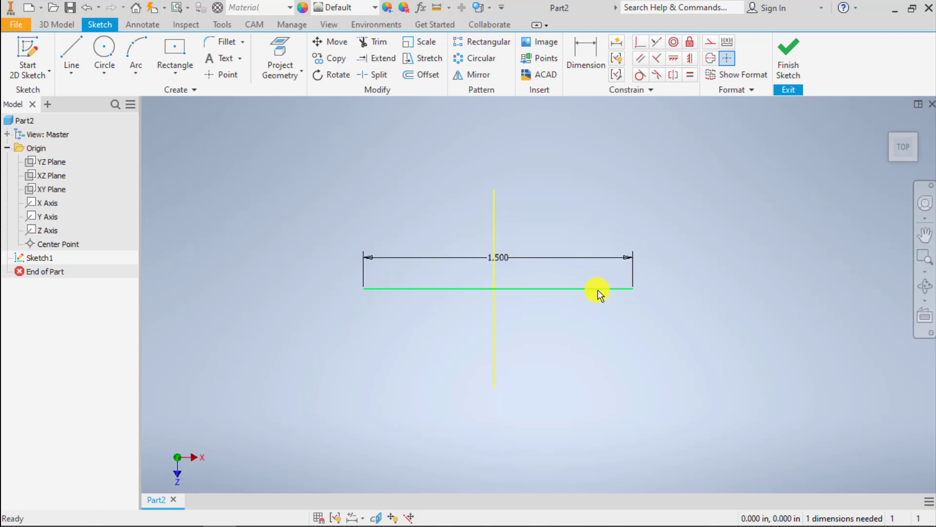
pyautogui.moveTo(605, 290)
pyautogui.mouseDown()
pyautogui.moveTo(644, 295)
pyautogui.moveTo(633, 288)
pyautogui.mouseUp()
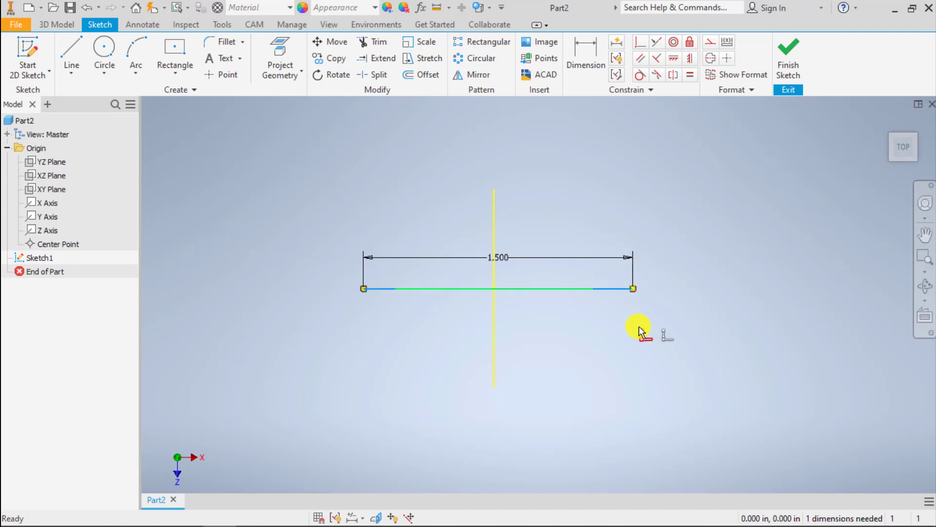
pyautogui.click(436, 321)
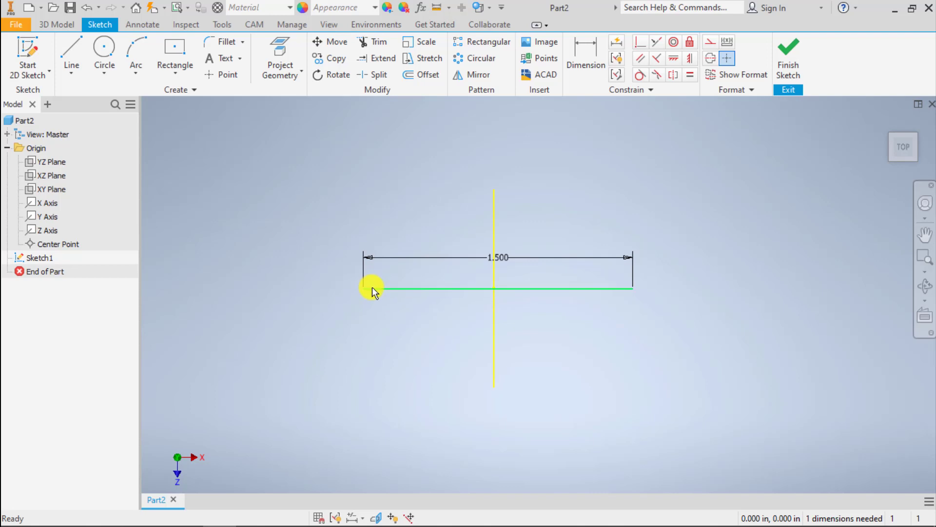
pyautogui.moveTo(373, 288); pyautogui.dragTo(356, 296)
pyautogui.click(384, 351)
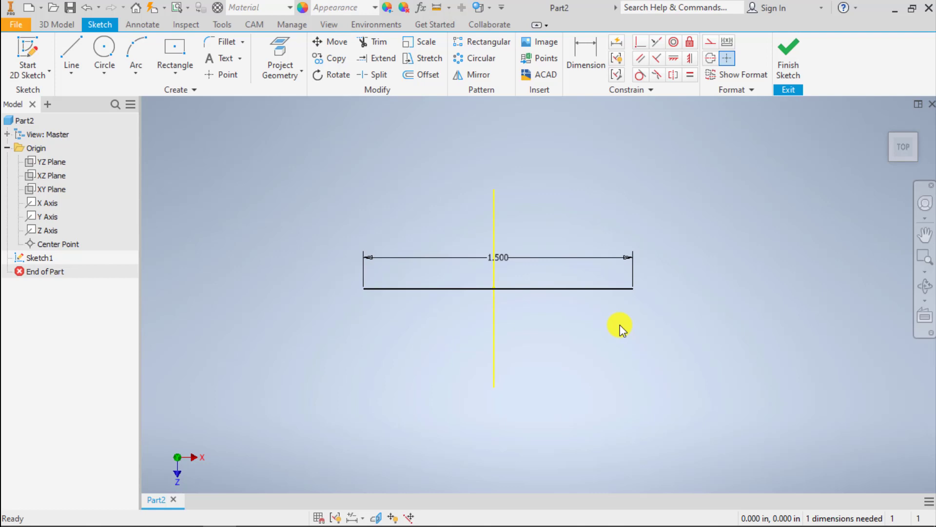
# Change the line's length dimension from 1.500 to 2 in.
pyautogui.doubleClick(505, 258)
pyautogui.write('2')
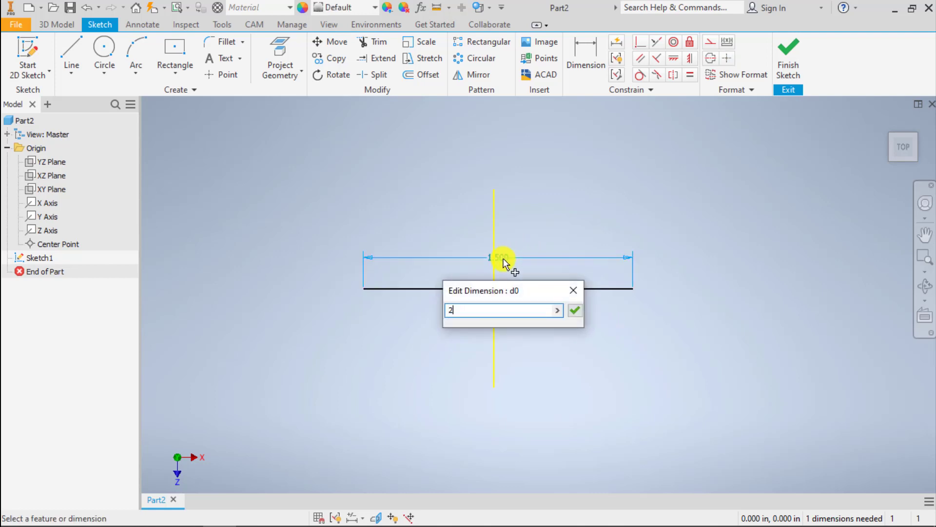
pyautogui.press('Return')
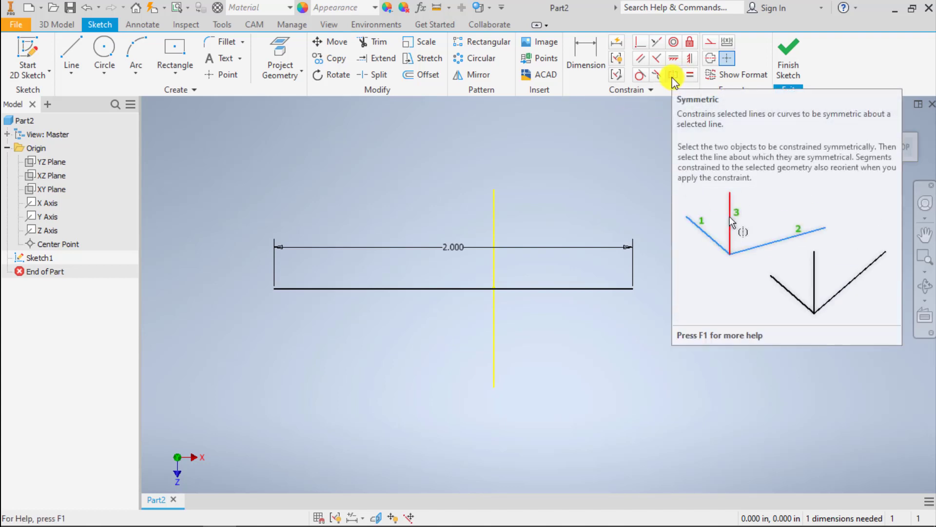
# Constrain both baseline endpoints symmetric about the vertical centre axis.
pyautogui.click(672, 75)
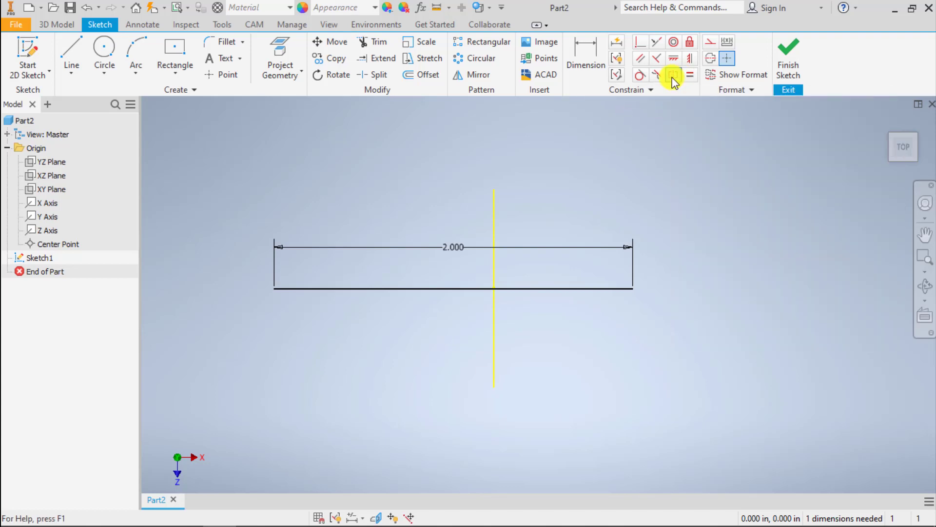
pyautogui.click(636, 291)
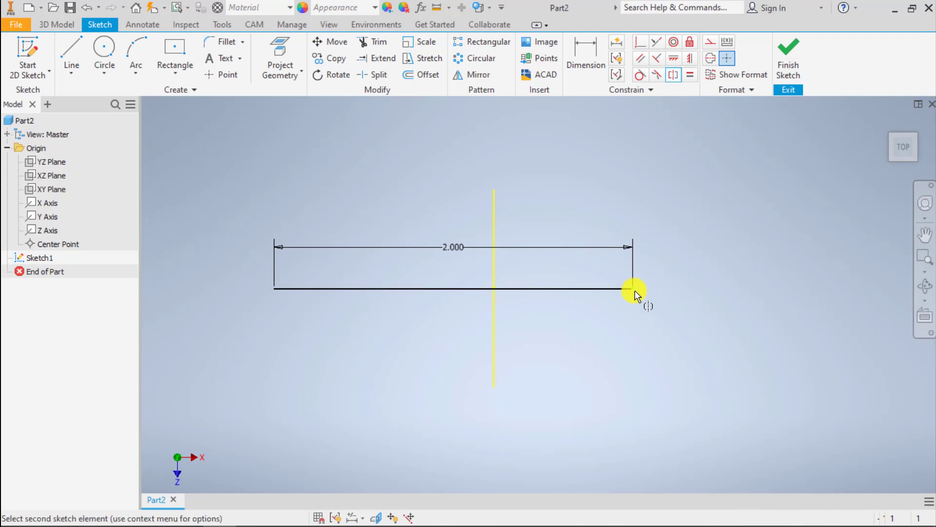
pyautogui.click(274, 291)
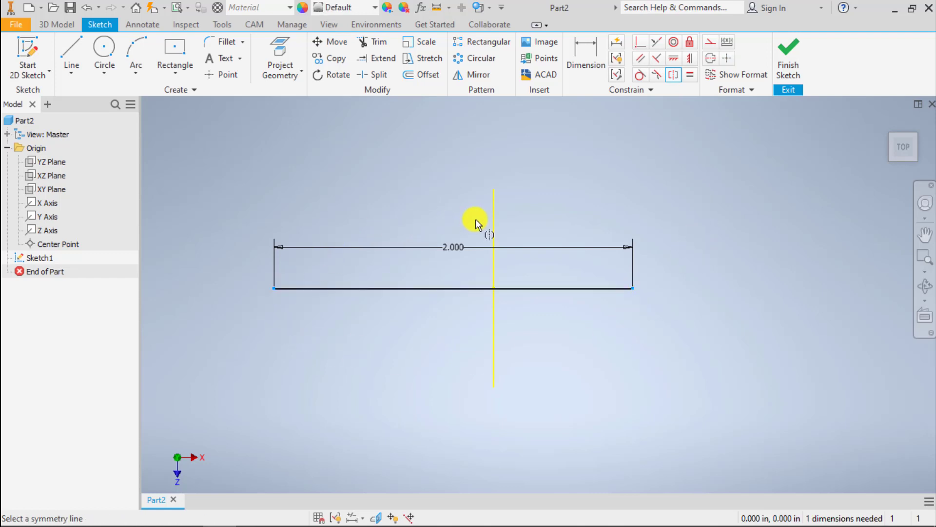
pyautogui.click(493, 217)
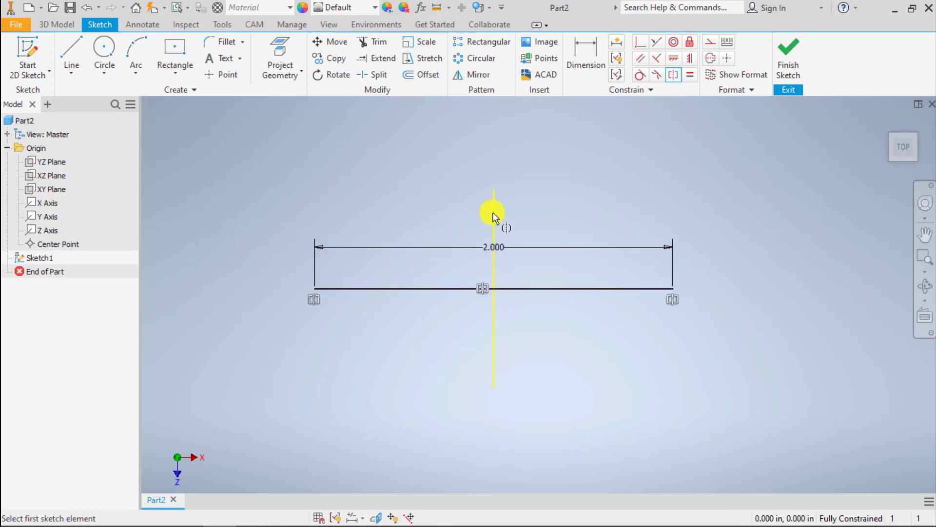
pyautogui.press('Escape')
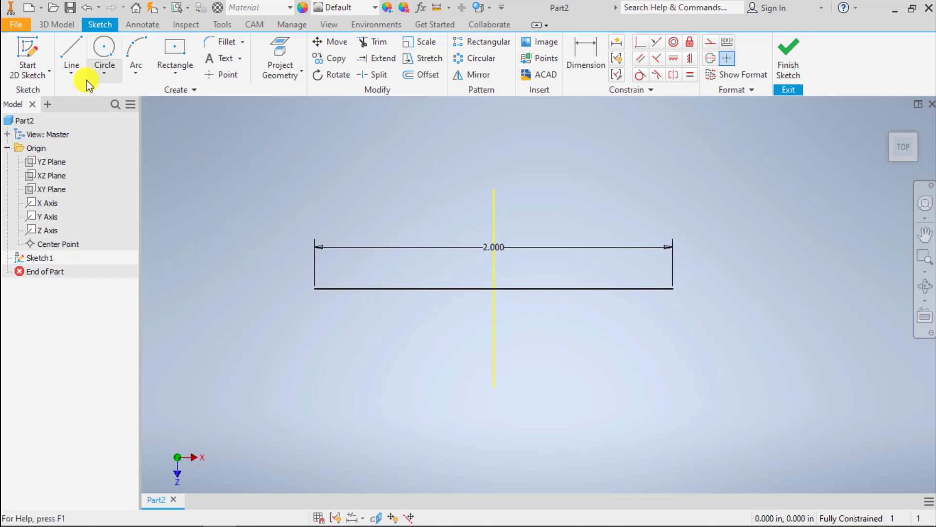
# Draw two lines from the baseline ends to an apex on the vertical axis.
pyautogui.click(73, 52)
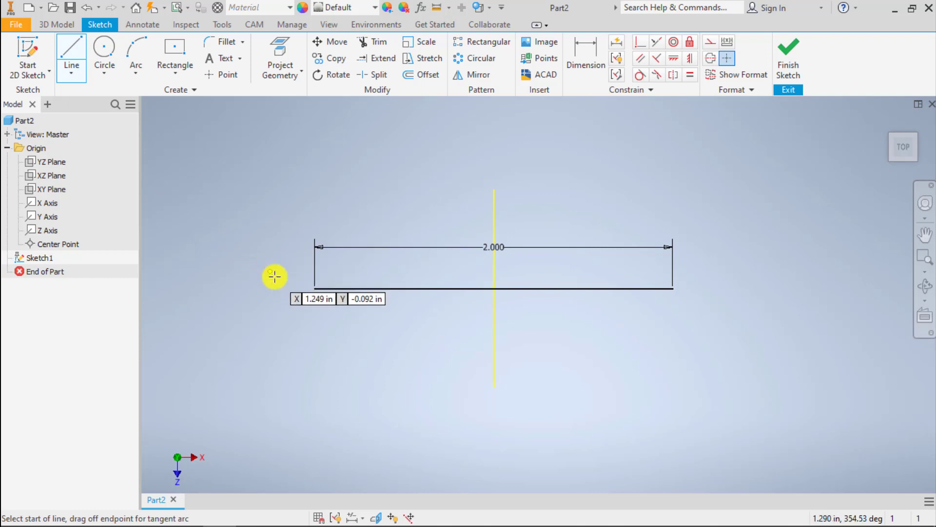
pyautogui.click(315, 288)
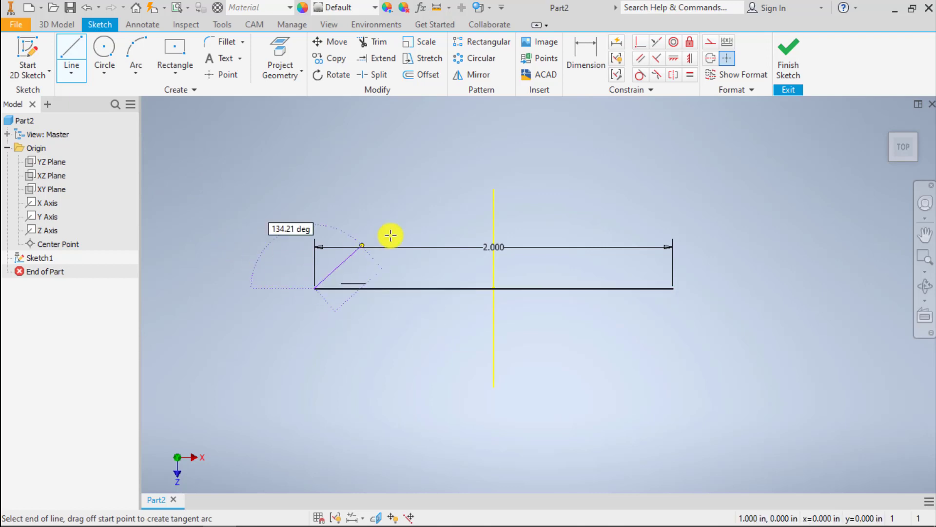
pyautogui.doubleClick(490, 195)
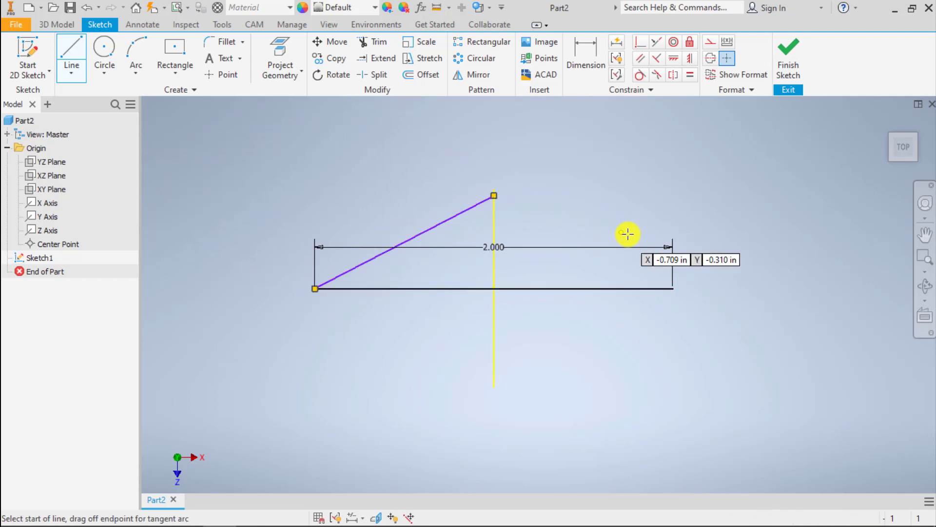
pyautogui.click(673, 288)
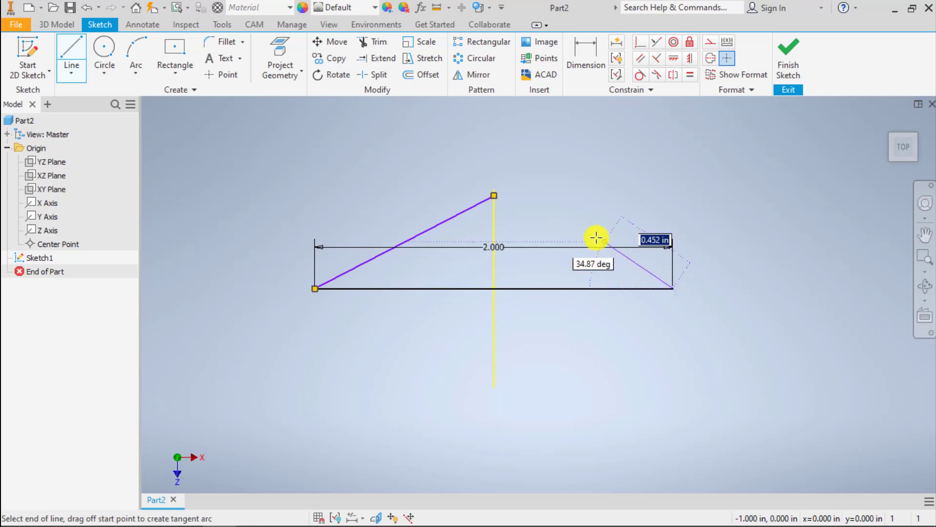
pyautogui.doubleClick(493, 196)
pyautogui.press('Escape')
# Dimension the triangle's height to 1.000 in and finish the sketch.
pyautogui.press('d')
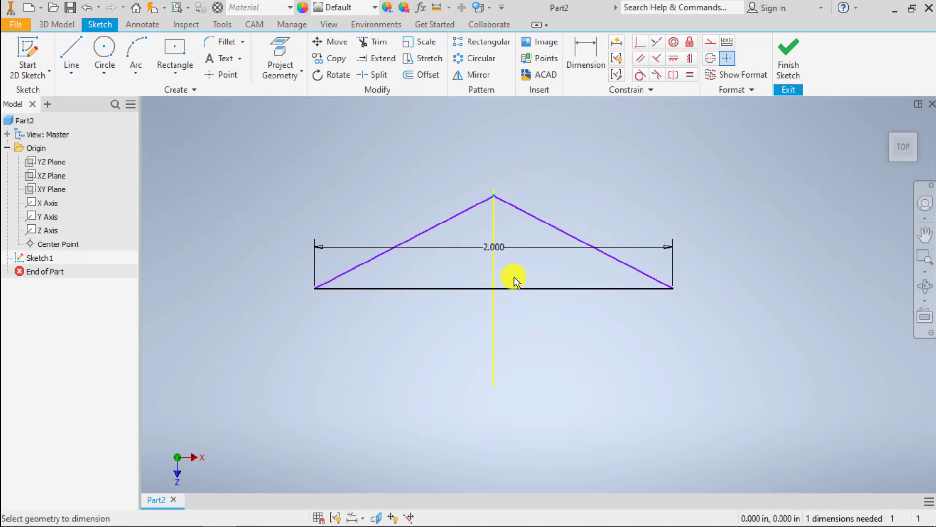
pyautogui.click(512, 288)
pyautogui.click(494, 196)
pyautogui.click(712, 246)
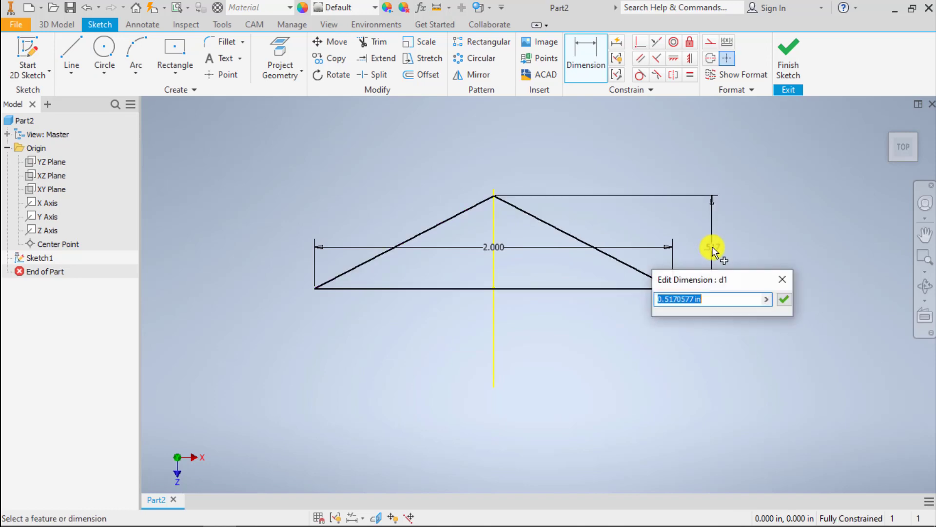
pyautogui.write('1')
pyautogui.press('Return')
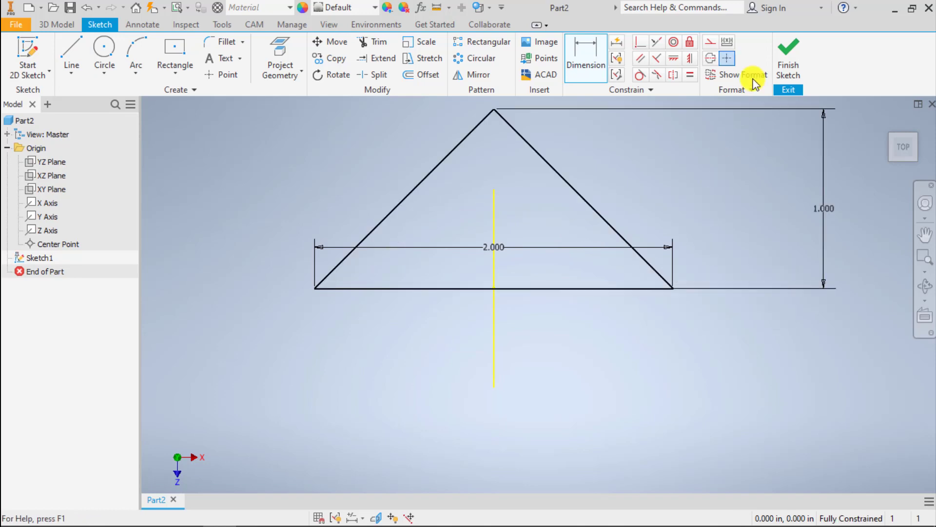
pyautogui.press('Escape')
pyautogui.click(794, 58)
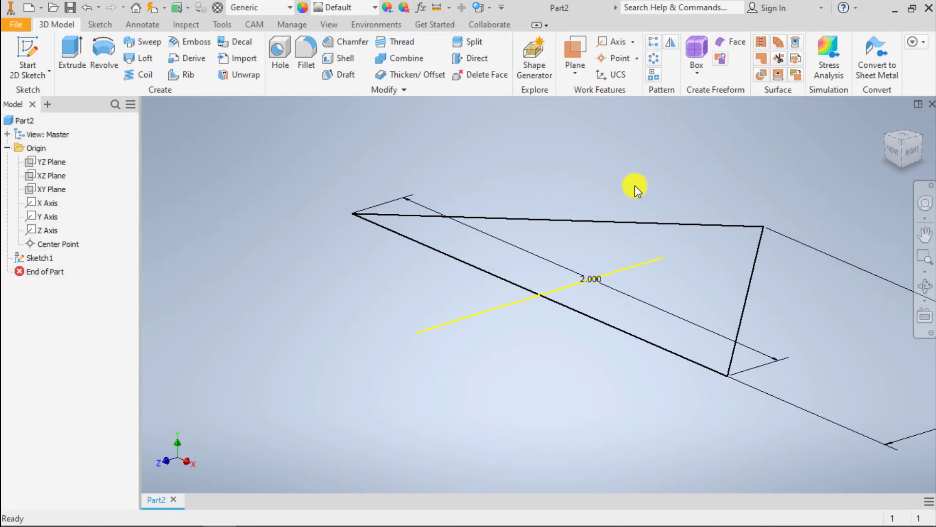
# Start an extrusion and select both triangle profiles.
pyautogui.press('e')
pyautogui.moveTo(484, 142); pyautogui.dragTo(317, 156, button='middle')
pyautogui.press('Escape')
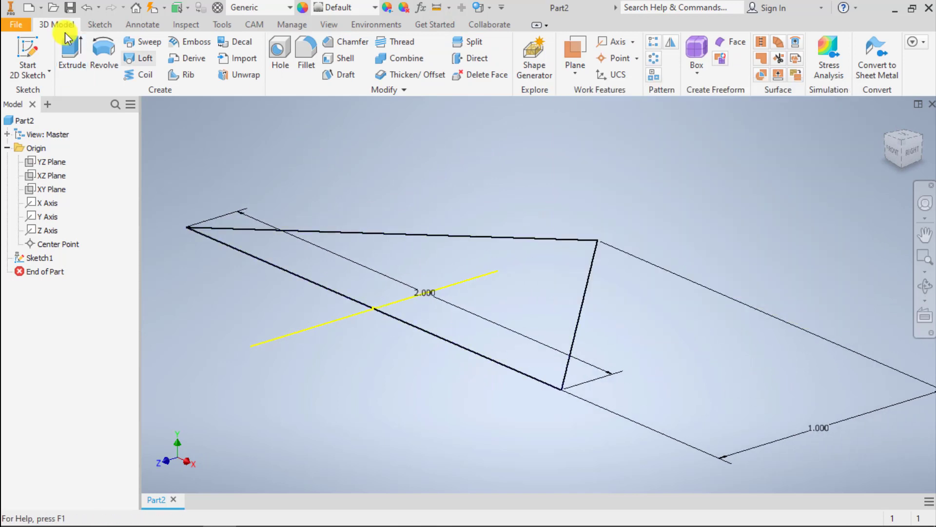
pyautogui.click(72, 52)
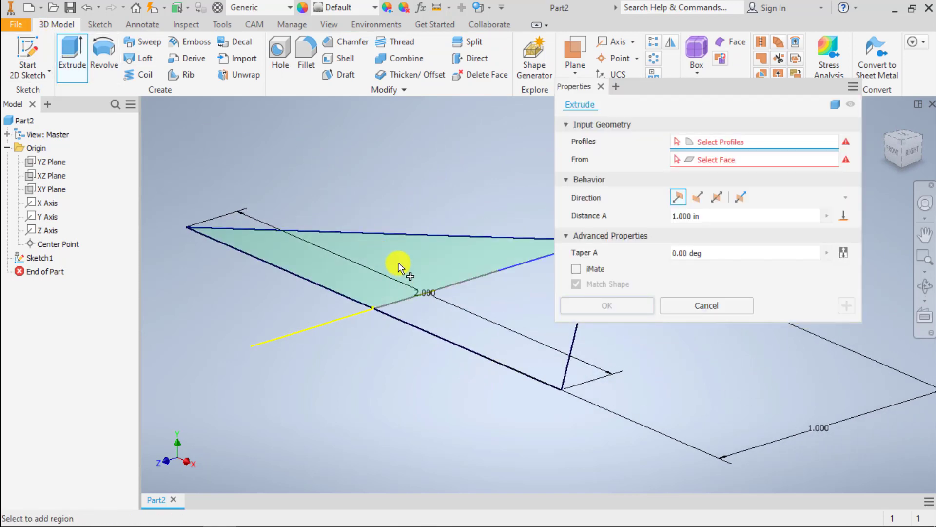
pyautogui.click(420, 271)
pyautogui.click(488, 292)
# Set the extrusion distance to 0.5 in and create Extrusion1.
pyautogui.scroll(-3, 476, 229)
pyautogui.moveTo(476, 229); pyautogui.dragTo(418, 268, button='middle')
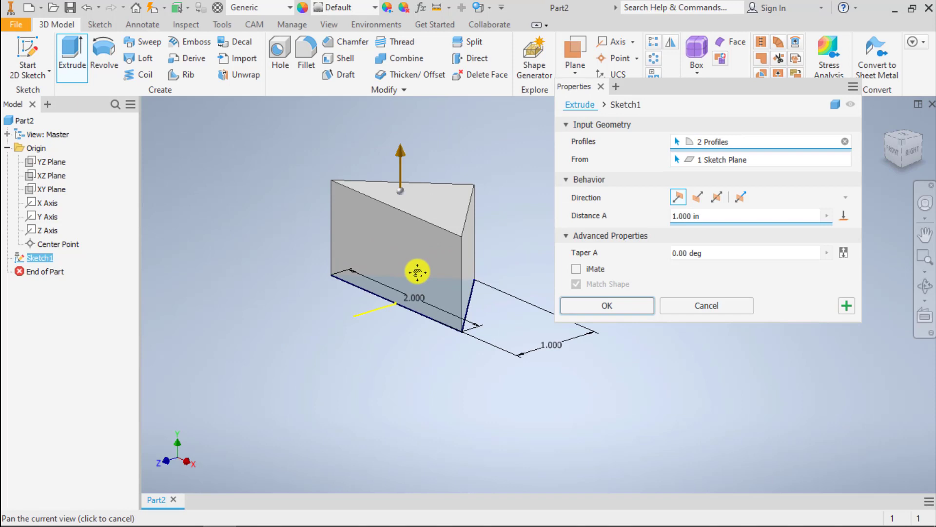
pyautogui.click(686, 218)
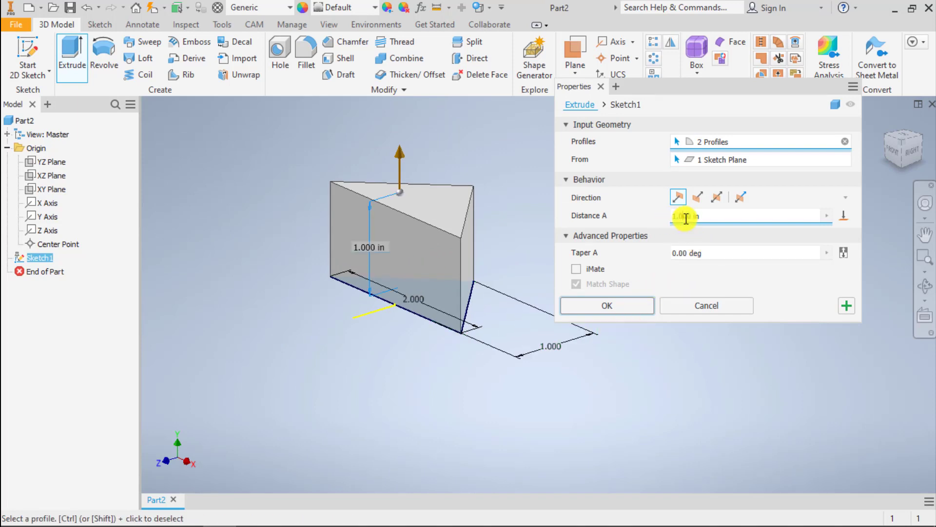
pyautogui.write('.')
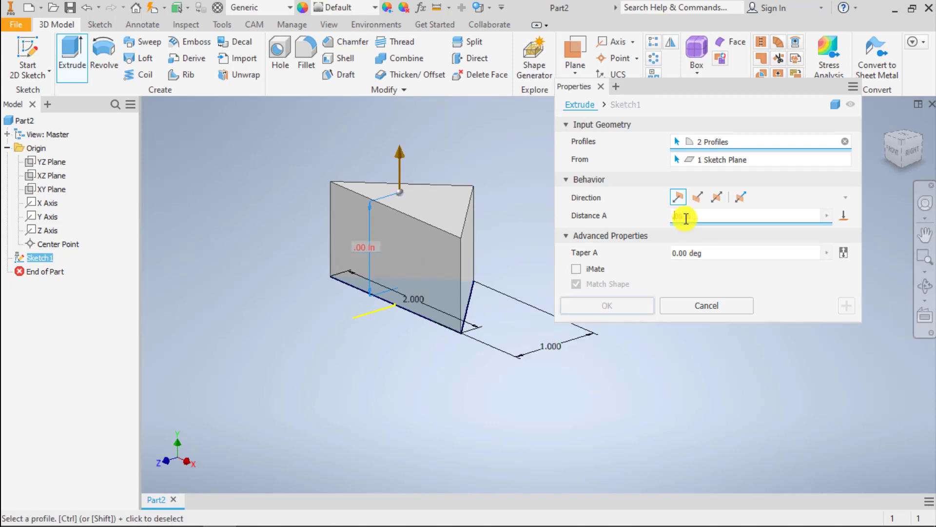
pyautogui.write('5')
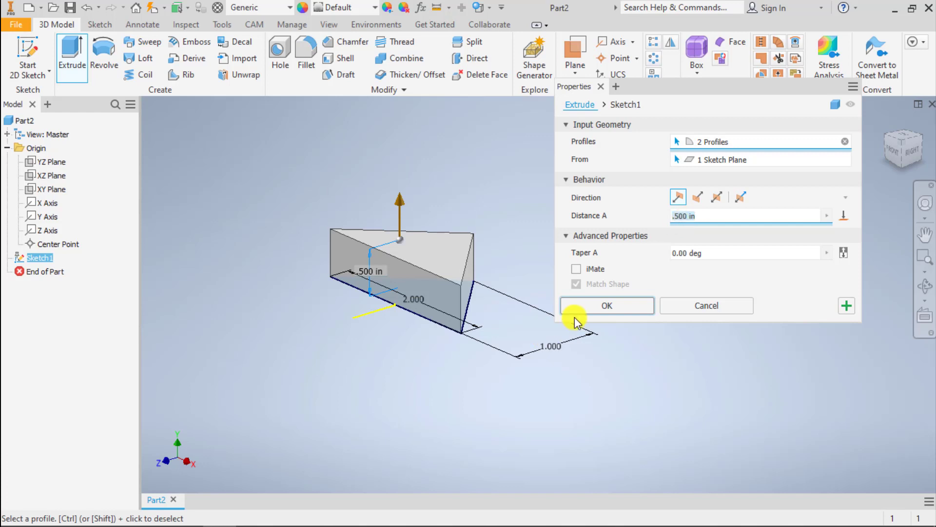
pyautogui.click(584, 306)
pyautogui.moveTo(539, 253)
pyautogui.keyDown('shift'); pyautogui.mouseDown(button='middle')
pyautogui.moveTo(584, 291)
pyautogui.moveTo(468, 305)
pyautogui.moveTo(458, 320)
pyautogui.moveTo(478, 309)
pyautogui.moveTo(606, 322)
pyautogui.moveTo(522, 307)
pyautogui.moveTo(489, 255)
pyautogui.moveTo(415, 239)
pyautogui.moveTo(401, 259)
pyautogui.moveTo(410, 272)
pyautogui.moveTo(604, 320)
pyautogui.moveTo(502, 309)
pyautogui.moveTo(486, 283)
pyautogui.moveTo(460, 278)
pyautogui.moveTo(448, 303)
pyautogui.mouseUp(button='middle'); pyautogui.keyUp('shift')
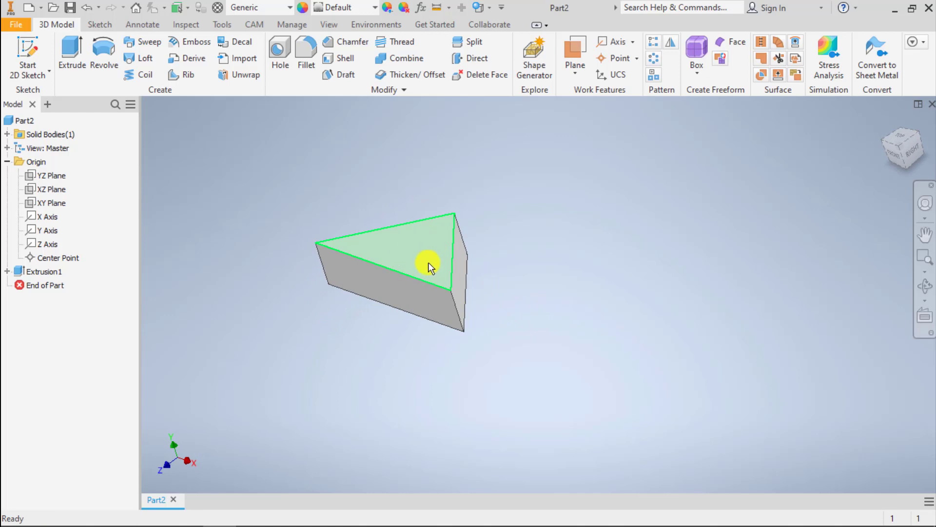
# Free-orbit the prism to a top isometric view showing its triangular face.
pyautogui.moveTo(428, 266)
pyautogui.keyDown('shift'); pyautogui.mouseDown(button='middle')
pyautogui.moveTo(449, 246)
pyautogui.moveTo(495, 243)
pyautogui.moveTo(662, 257)
pyautogui.moveTo(431, 258)
pyautogui.moveTo(478, 286)
pyautogui.moveTo(482, 301)
pyautogui.moveTo(468, 312)
pyautogui.moveTo(535, 295)
pyautogui.moveTo(422, 308)
pyautogui.moveTo(414, 293)
pyautogui.moveTo(458, 286)
pyautogui.moveTo(466, 317)
pyautogui.mouseUp(button='middle'); pyautogui.keyUp('shift')
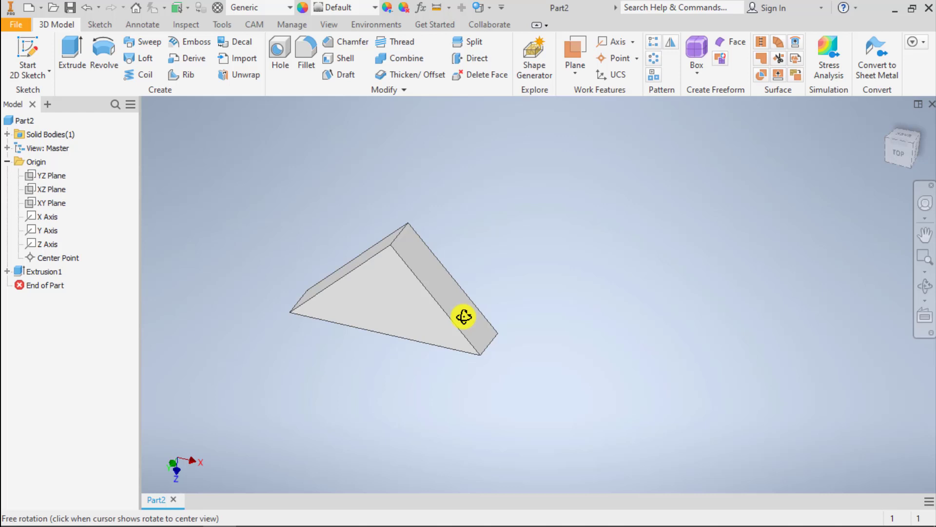
pyautogui.press('Escape')
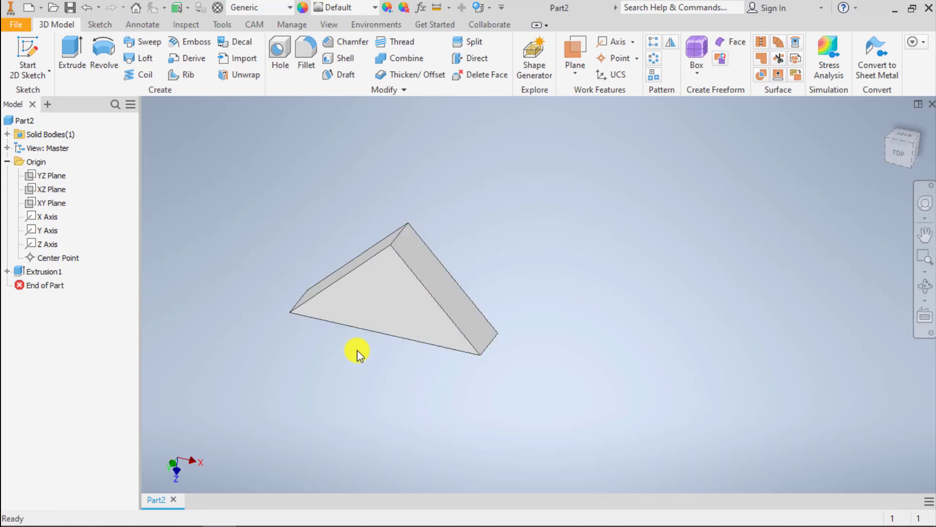